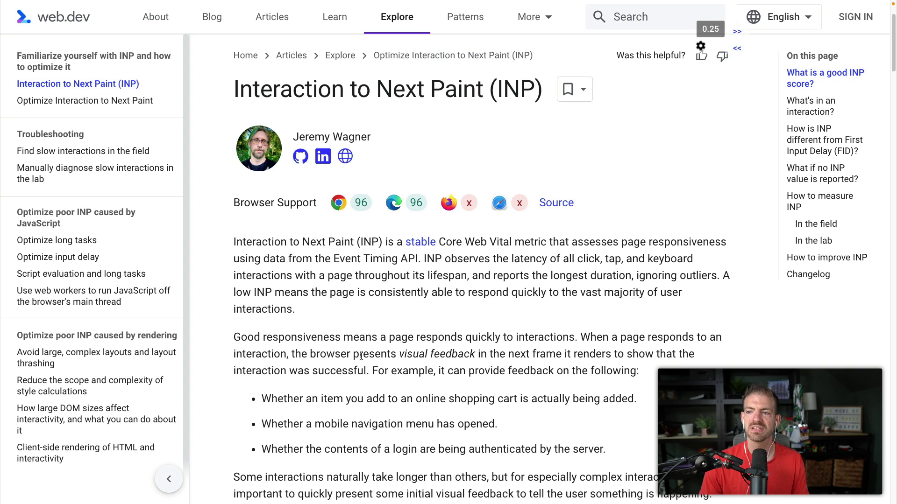
Step: Highlight the INP article's sentence on visual feedback, then switch to the Developer Deals window
left_click_drag(292, 355, 483, 357)
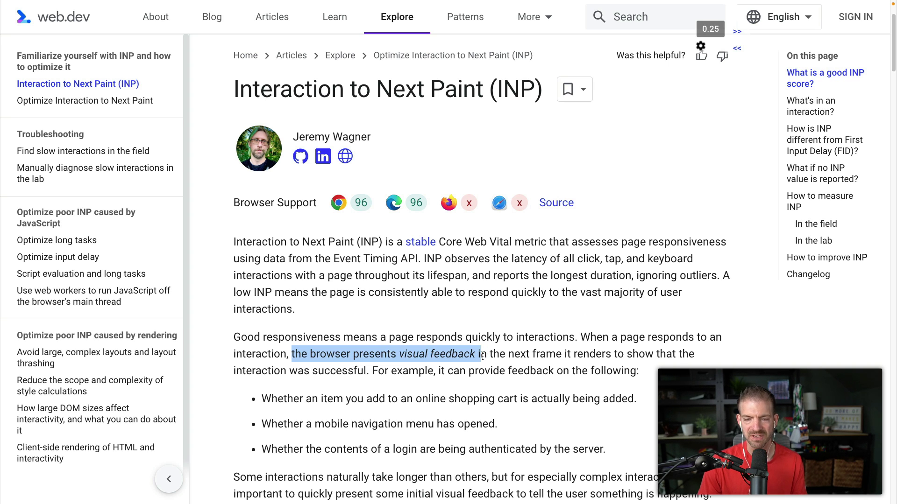
left_click(497, 315)
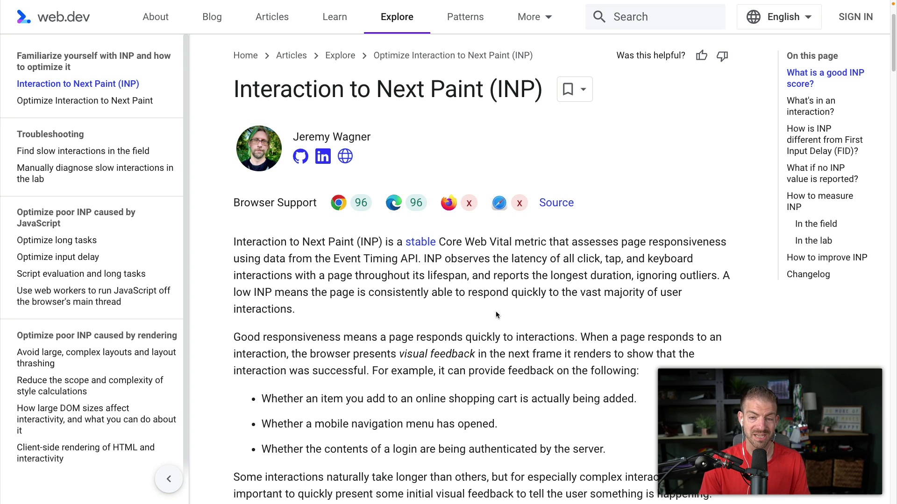
key("alt+Tab")
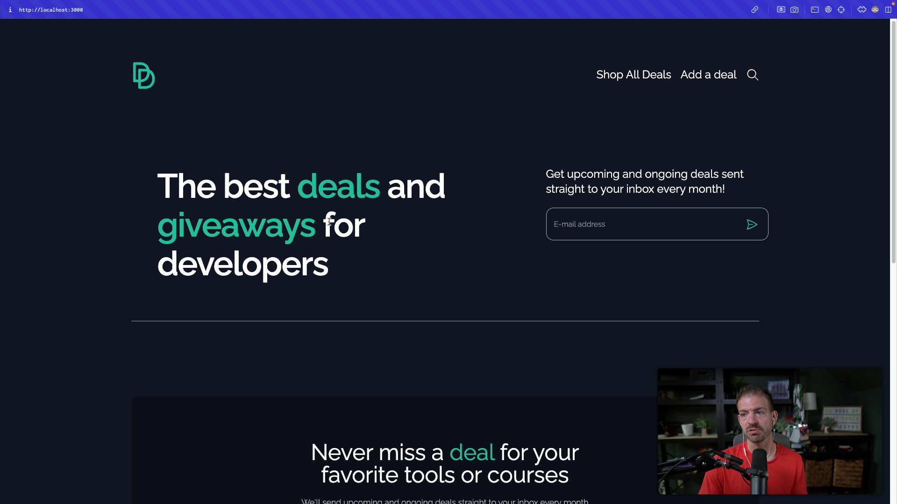
Step: Enter the user's e-mail address in the newsletter field and submit, getting 'This email already exists'
left_click(581, 221)
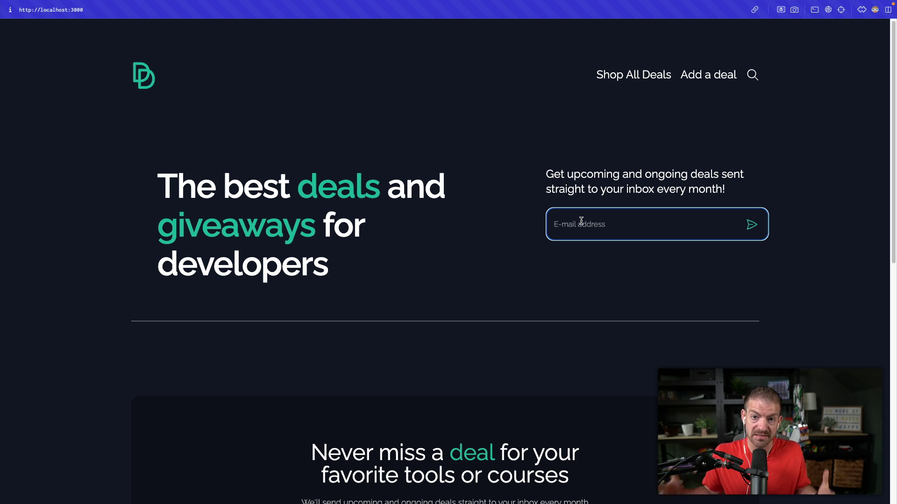
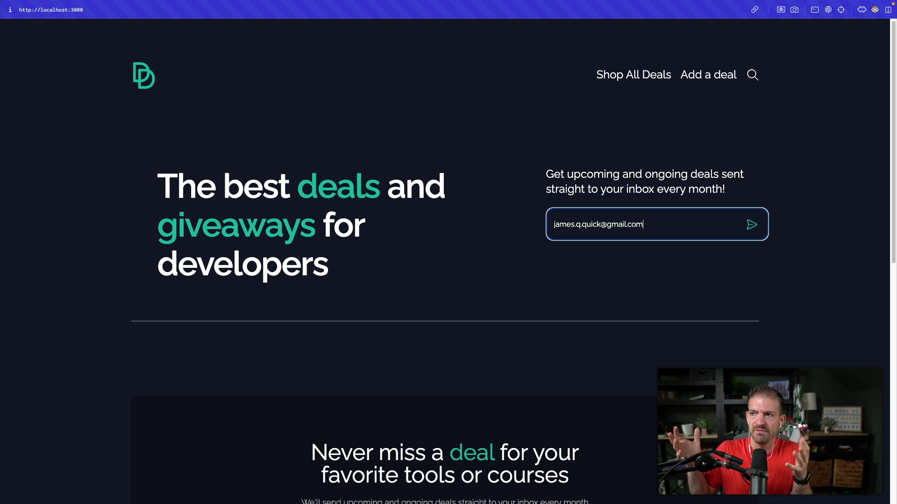
key("Return")
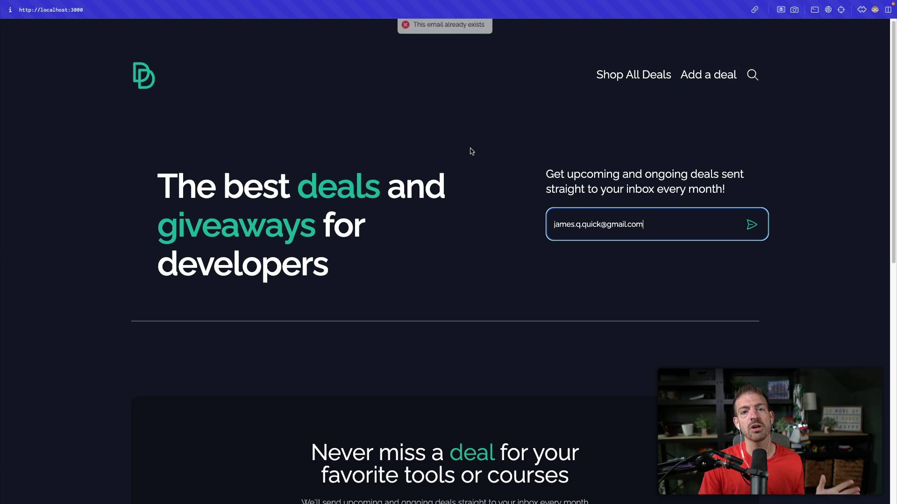
key("super+t")
type("web vital")
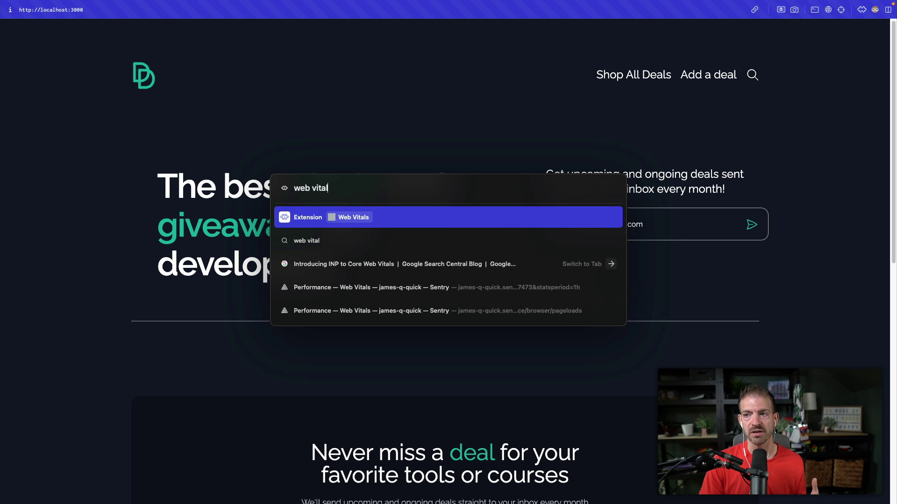
key("Return")
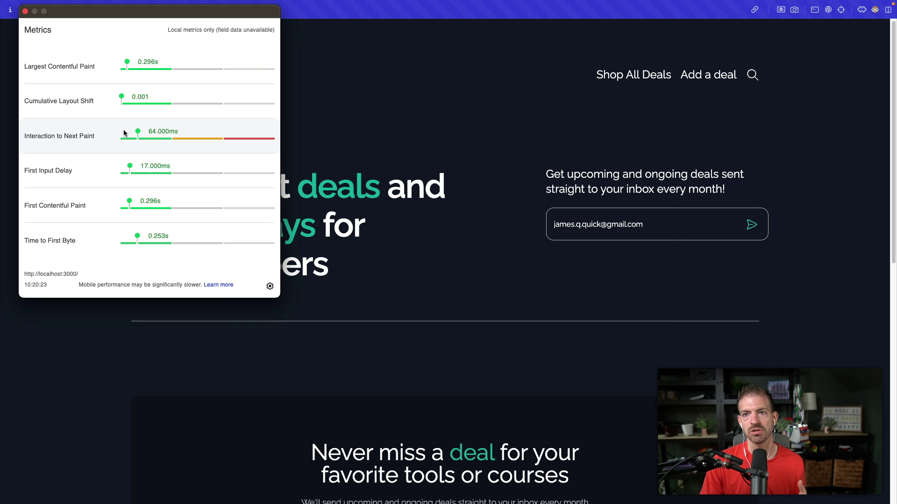
mouse_move(163, 147)
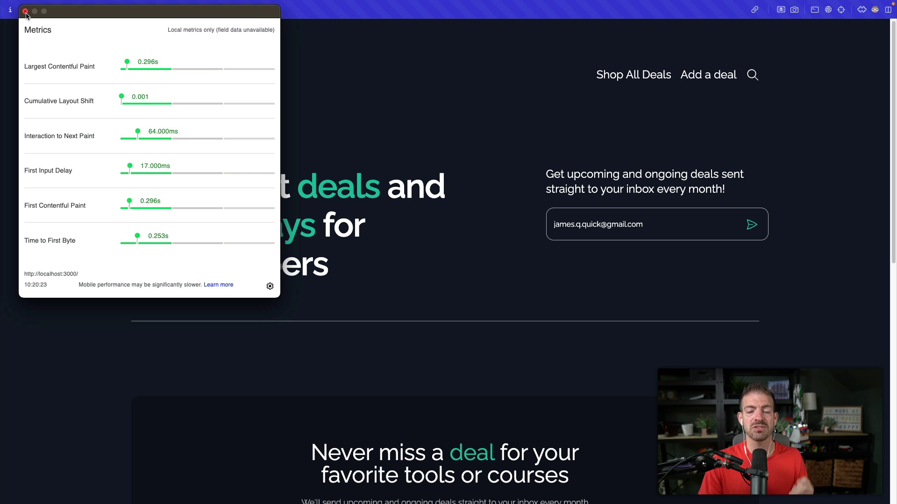
left_click(25, 11)
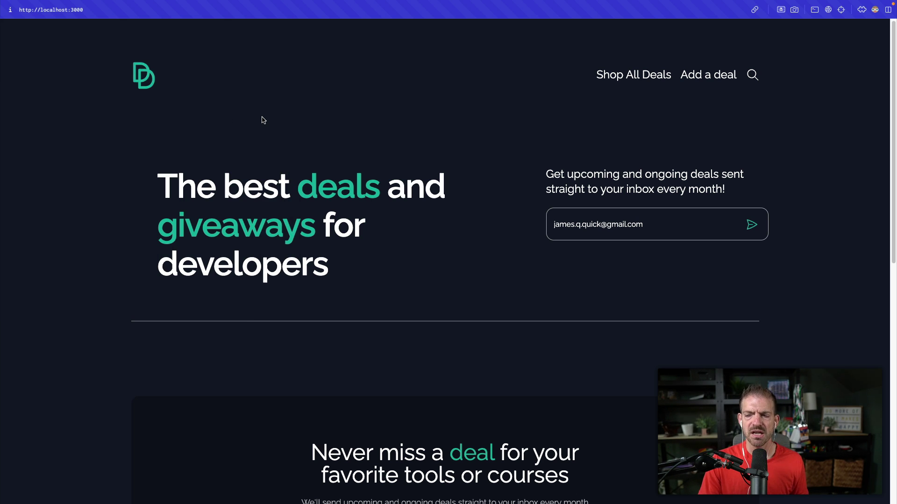
Step: Switch to the Sentry Web Vitals tab showing performance score 95 and INP 24ms
key("ctrl+Tab")
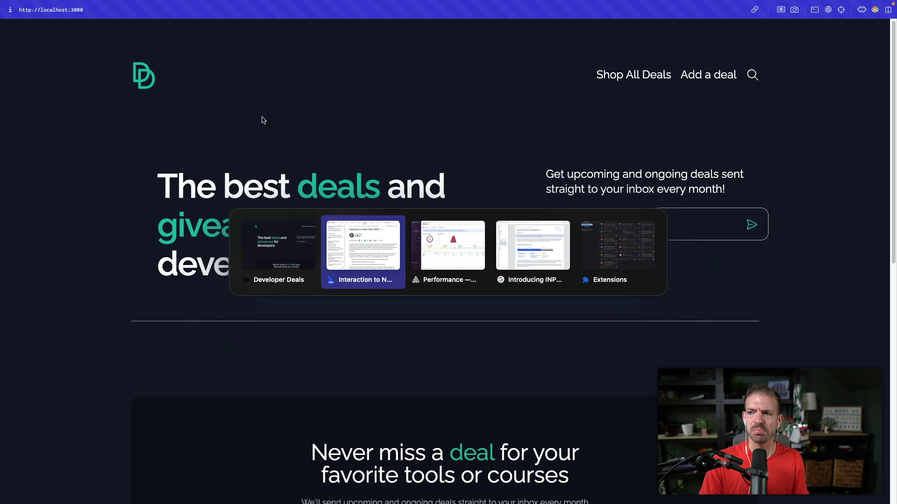
key("ctrl+Tab")
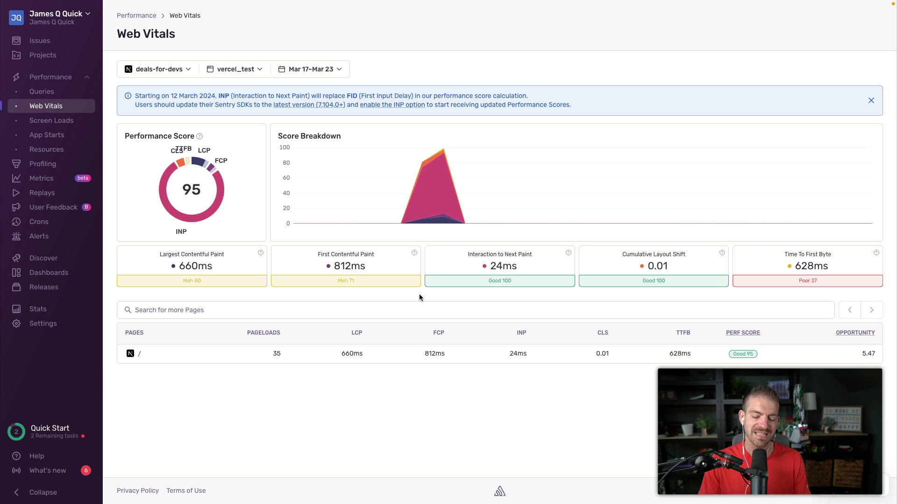
Step: Switch to Visual Studio Code and bring up SubscribeForm.tsx
key("super+Tab")
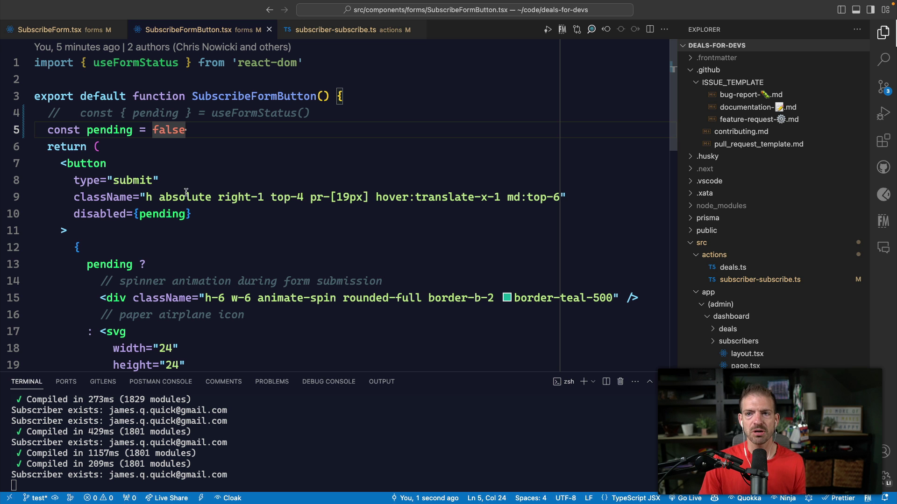
left_click(197, 245)
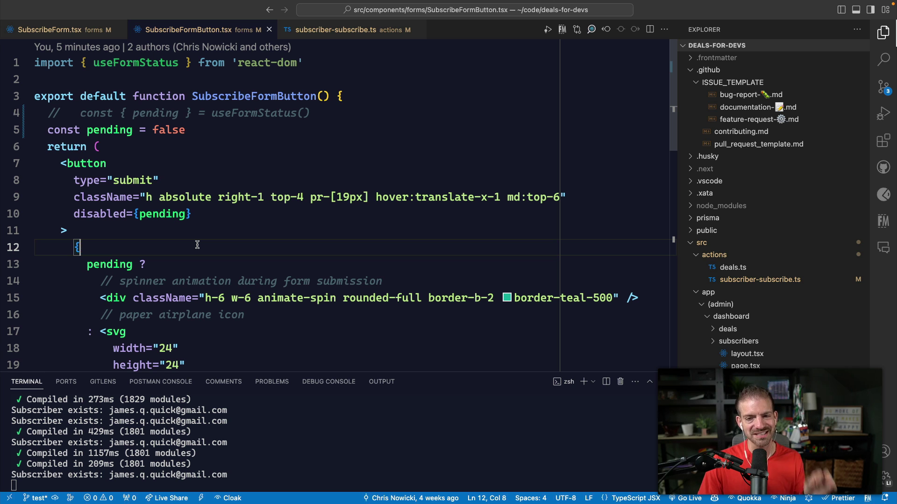
left_click(72, 30)
scroll(139, 194, "up", 5)
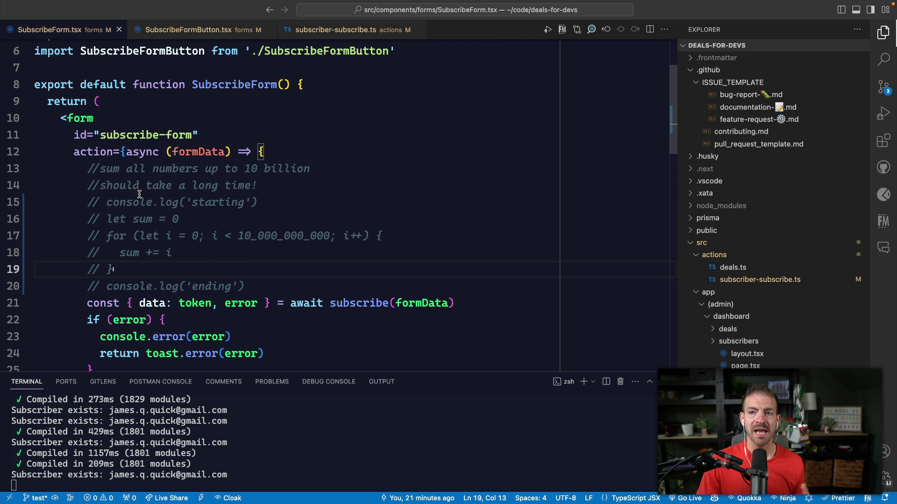
scroll(139, 194, "down", 1)
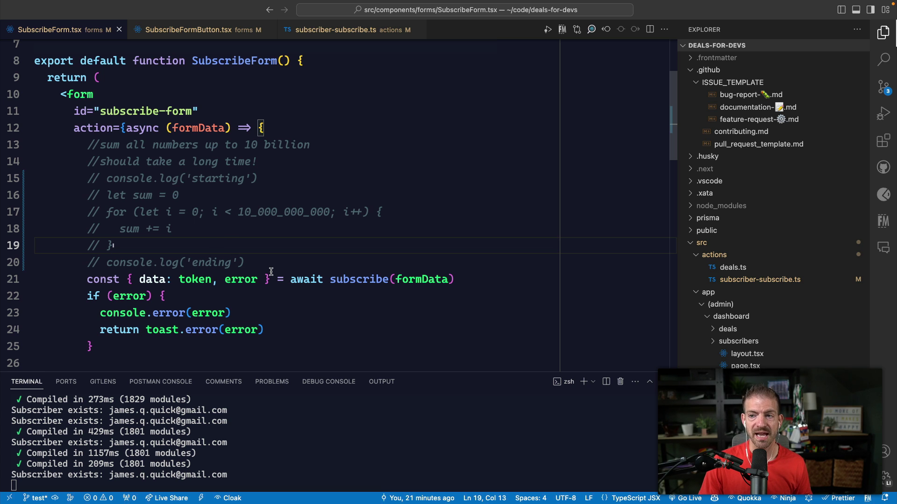
Step: Highlight the commented-out 10-billion sum loop, then the await subscribe(formData) call on line 21
left_click_drag(270, 265, 91, 146)
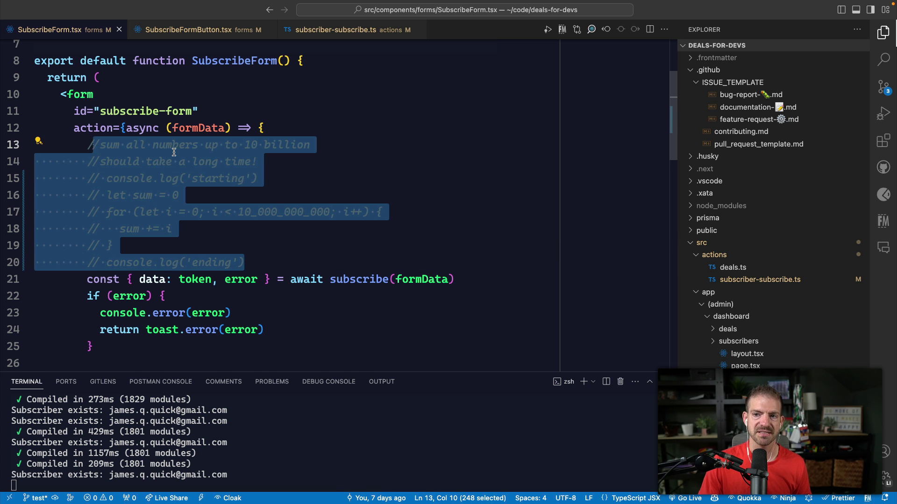
scroll(174, 152, "down", 1)
left_click(364, 339)
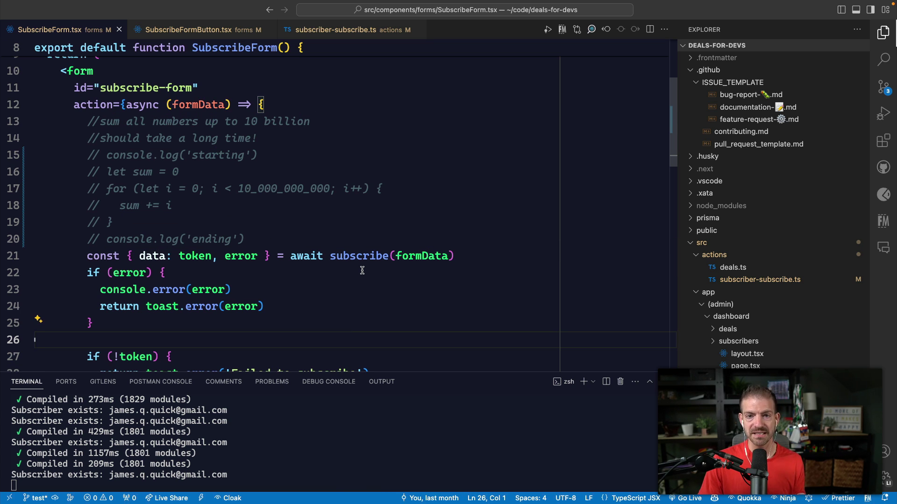
mouse_move(342, 260)
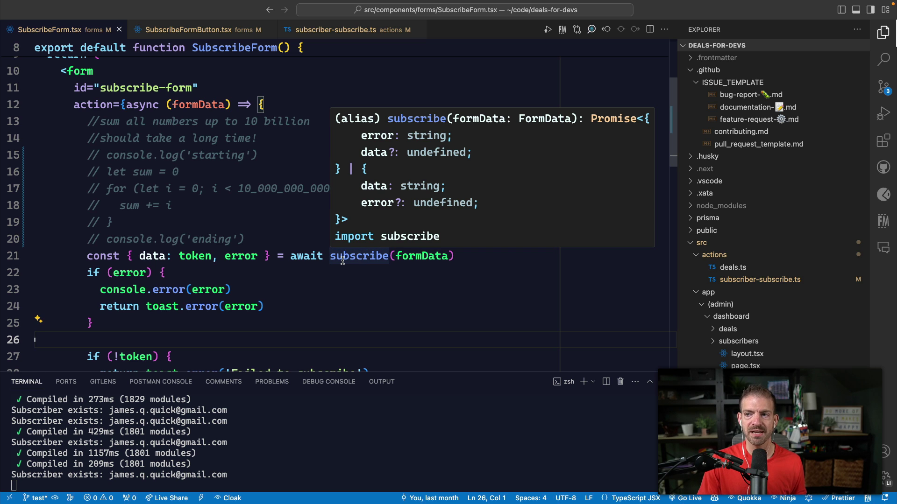
left_click(482, 261)
left_click_drag(482, 261, 290, 257)
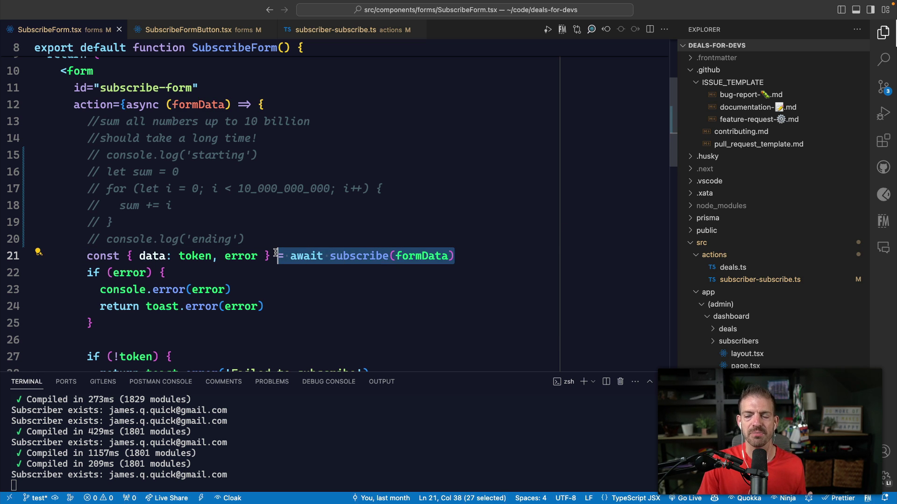
left_click(374, 255)
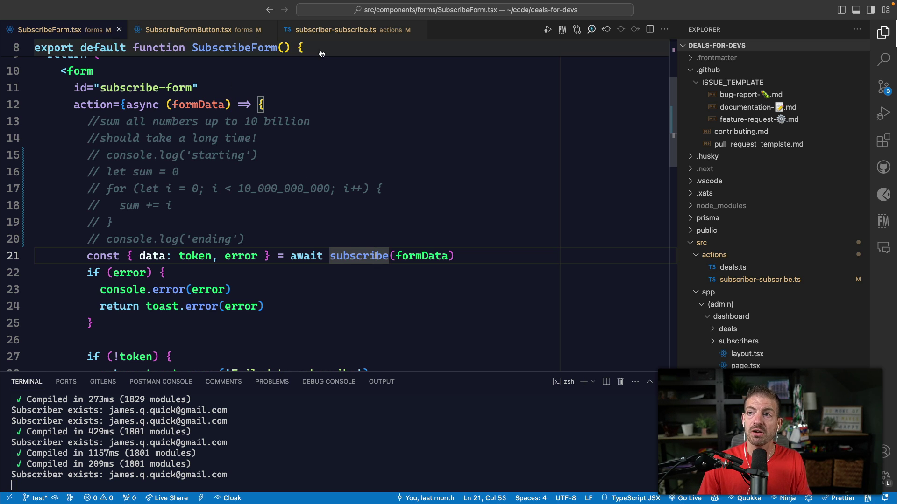
Step: In subscriber-subscribe.ts, select the await wait(4) delay line
key("ctrl+Tab")
scroll(256, 186, "up", 5)
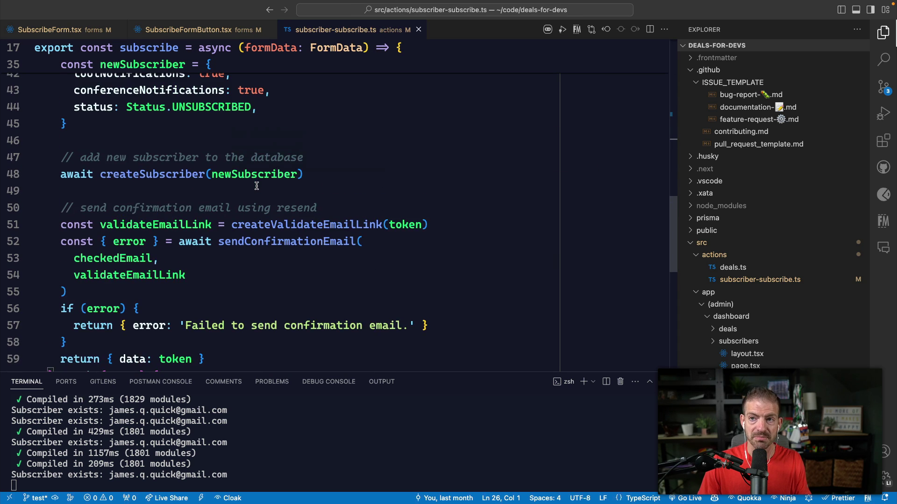
scroll(257, 186, "up", 6)
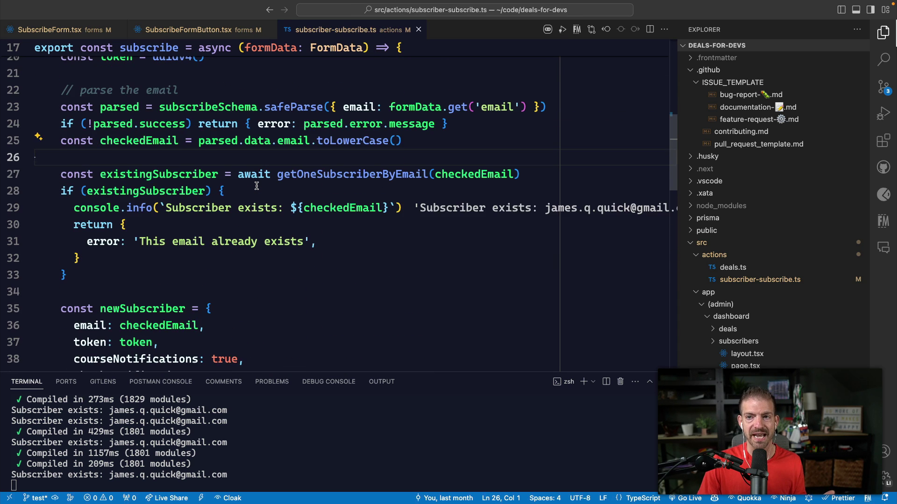
left_click_drag(148, 158, 44, 156)
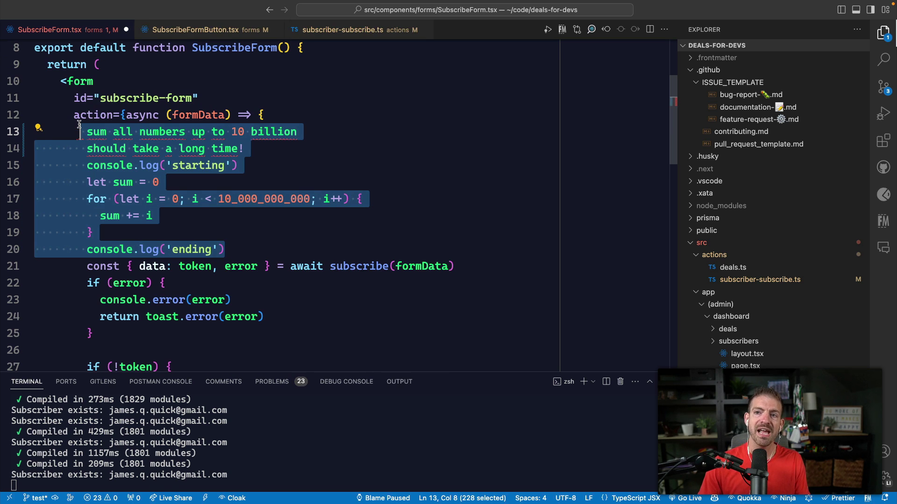
Step: Uncomment the sum loop on lines 13–20, keep the description comments, and save
left_click_drag(244, 149, 84, 130)
key("super+slash")
key("super+s")
Step: Highlight the for loop, its 10_000_000_000 limit, and the loop through the ending log
left_click(188, 199)
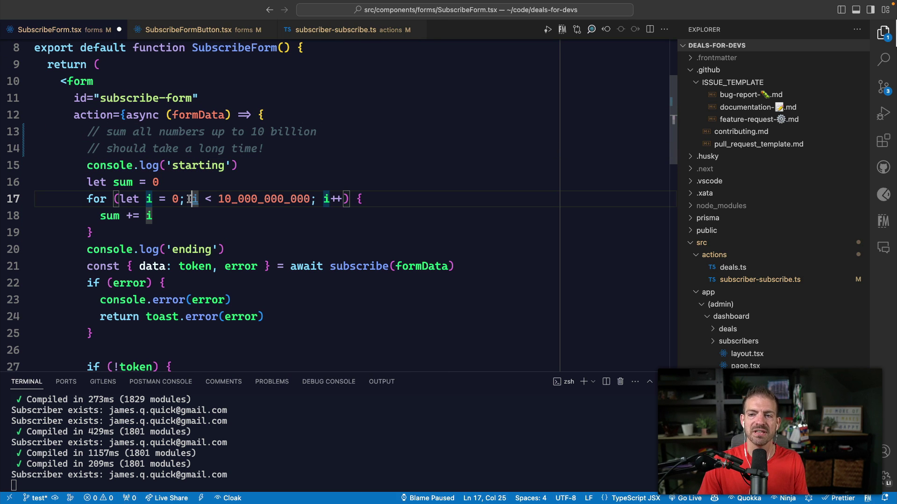
left_click_drag(94, 233, 79, 196)
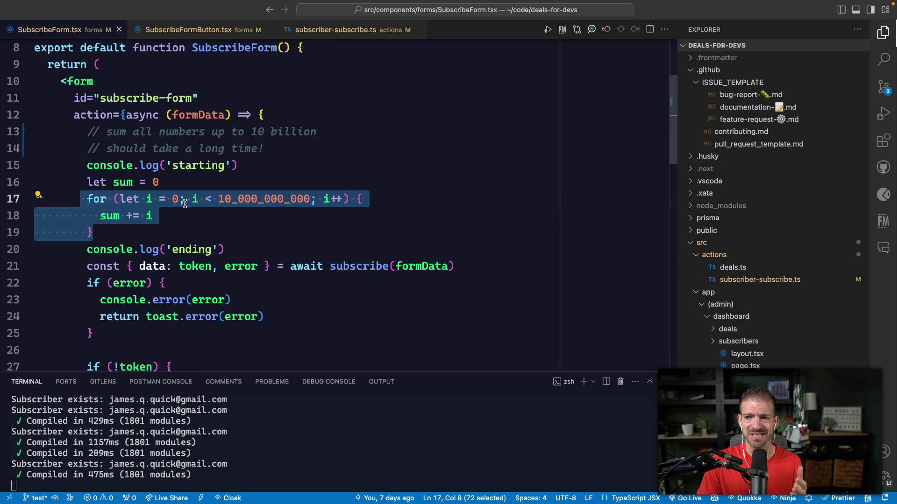
left_click_drag(218, 200, 300, 200)
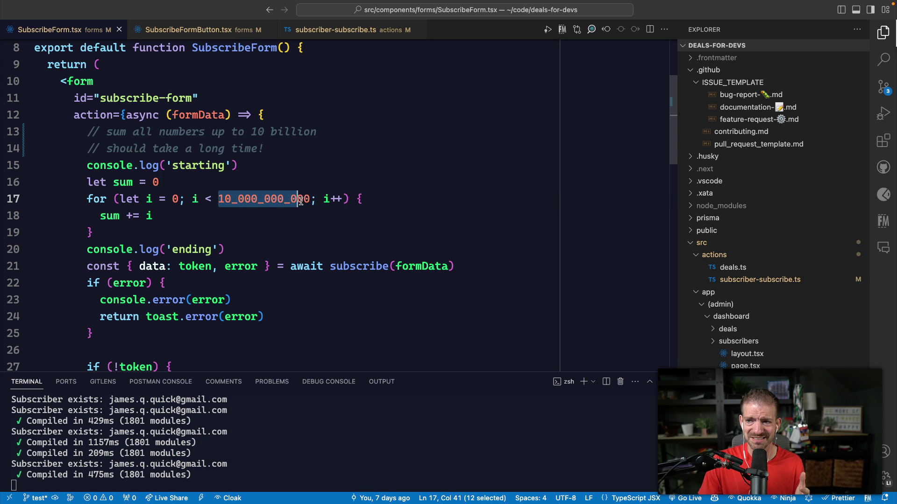
left_click(291, 202)
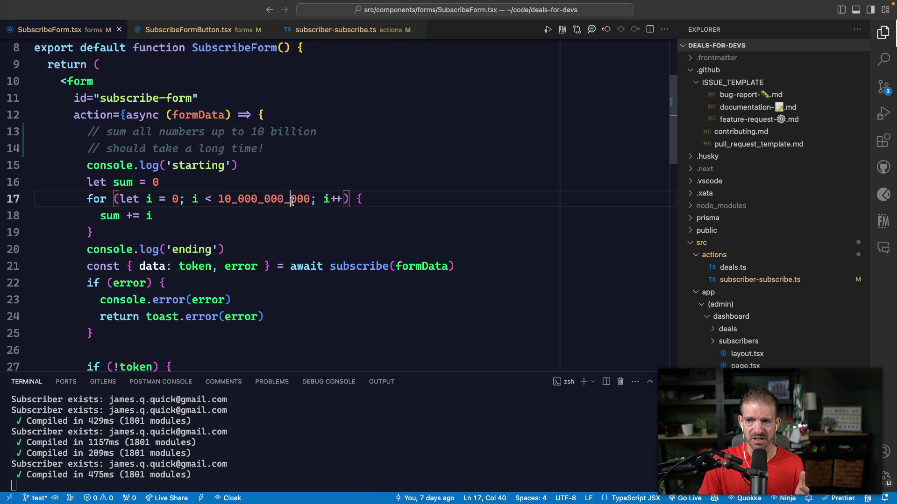
double_click(291, 202)
left_click(258, 243)
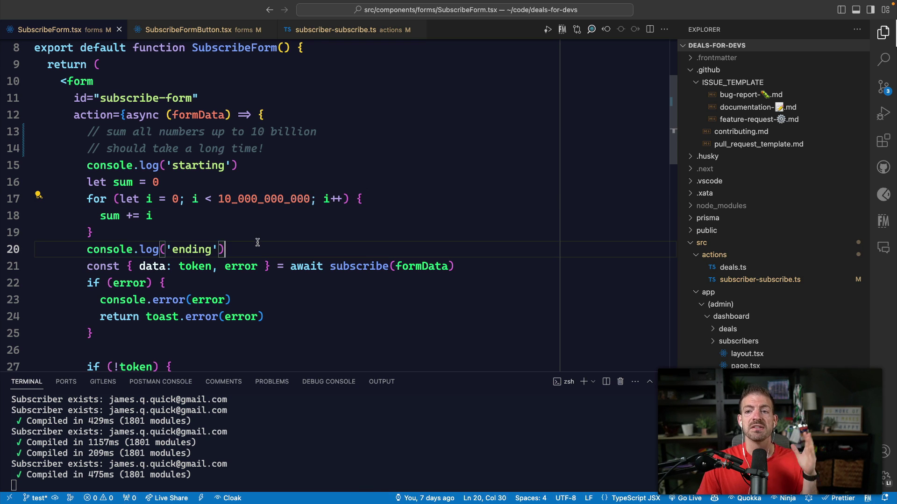
left_click_drag(226, 249, 74, 185)
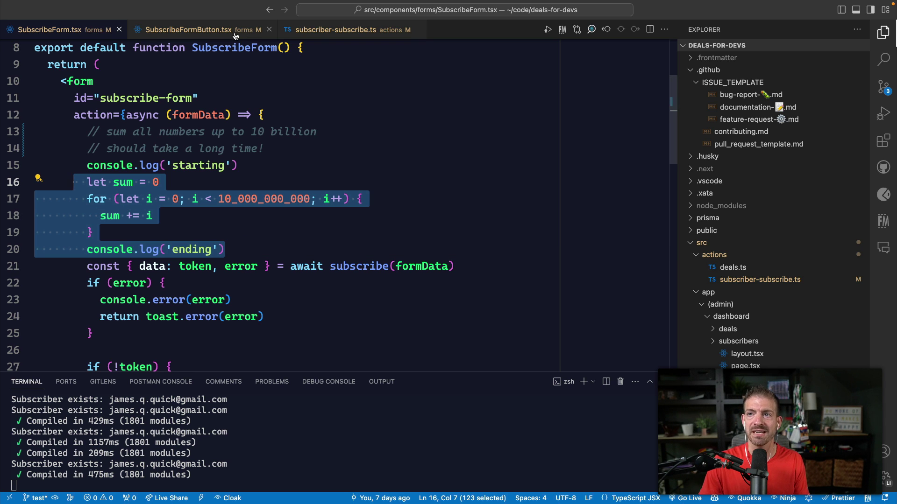
Step: Comment out await wait(4) in subscriber-subscribe.ts, return to SubscribeForm.tsx, then switch to the site
left_click(321, 33)
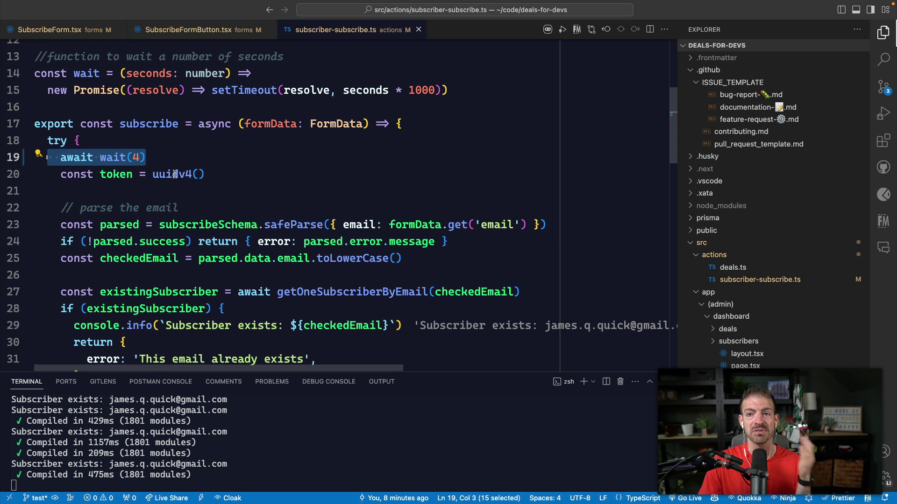
key("super+slash")
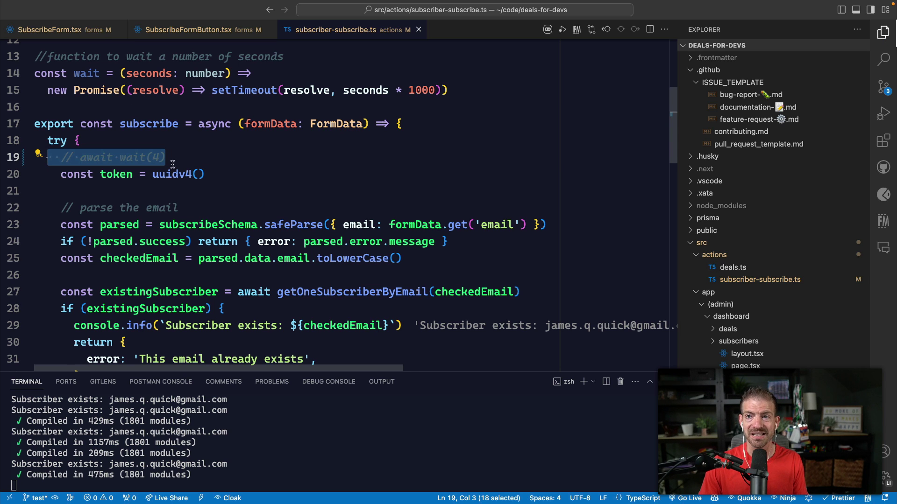
key("ctrl+Tab")
left_click(87, 198, "shift")
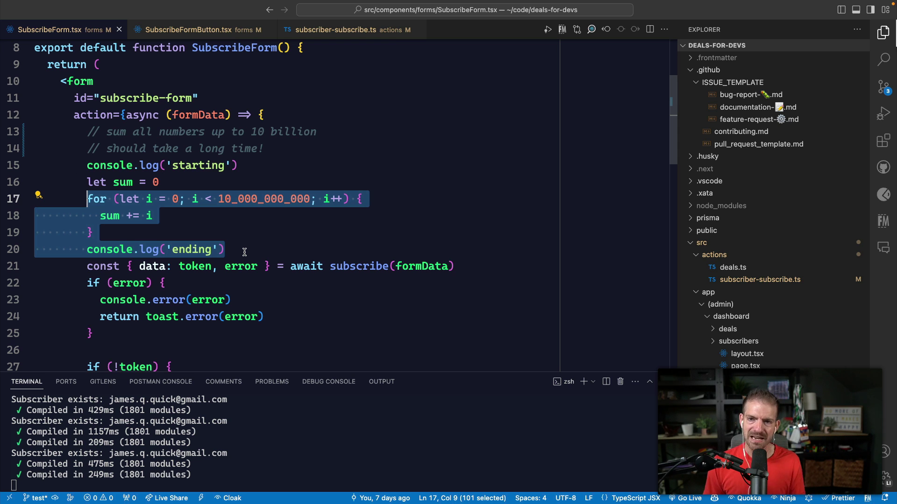
left_click(245, 252)
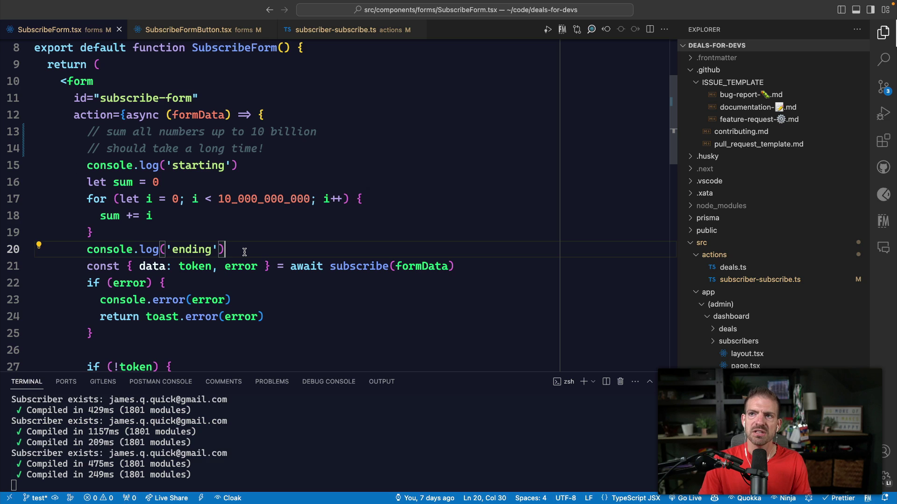
key("ctrl+Right")
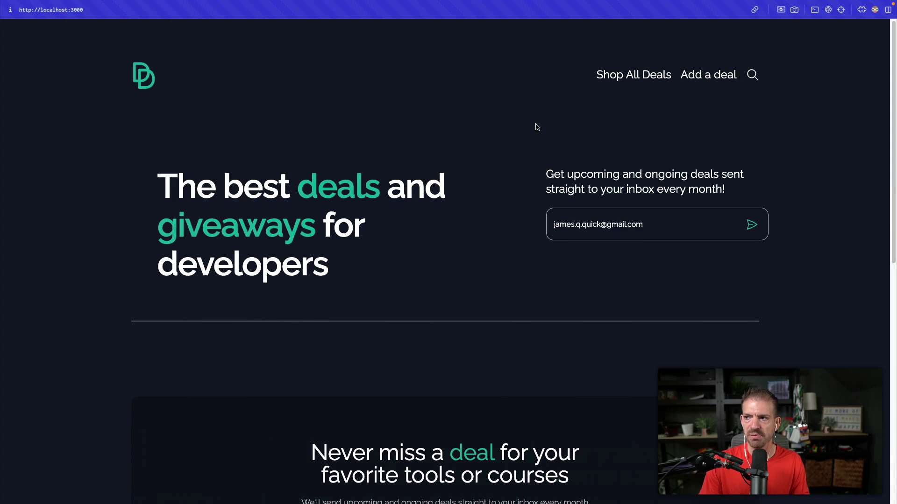
Step: Resubmit the newsletter form and wait through the blocking delay for 'This email already exists'
left_click(674, 222)
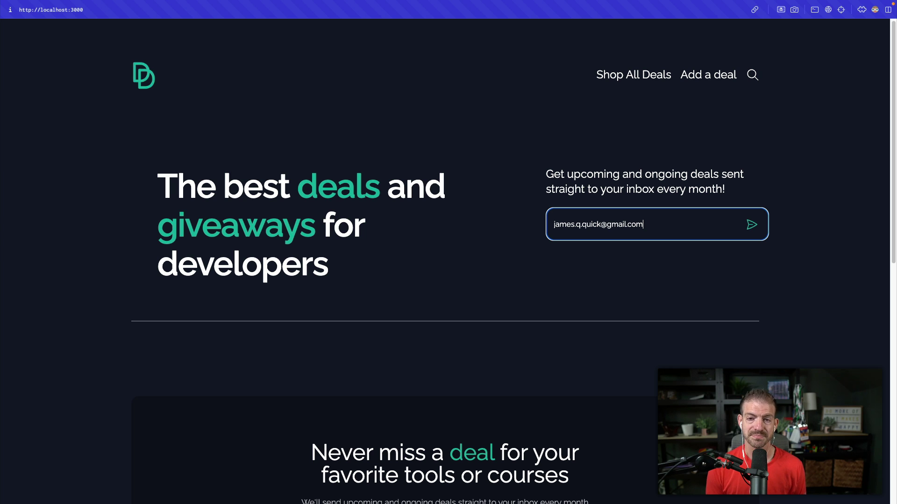
key("Return")
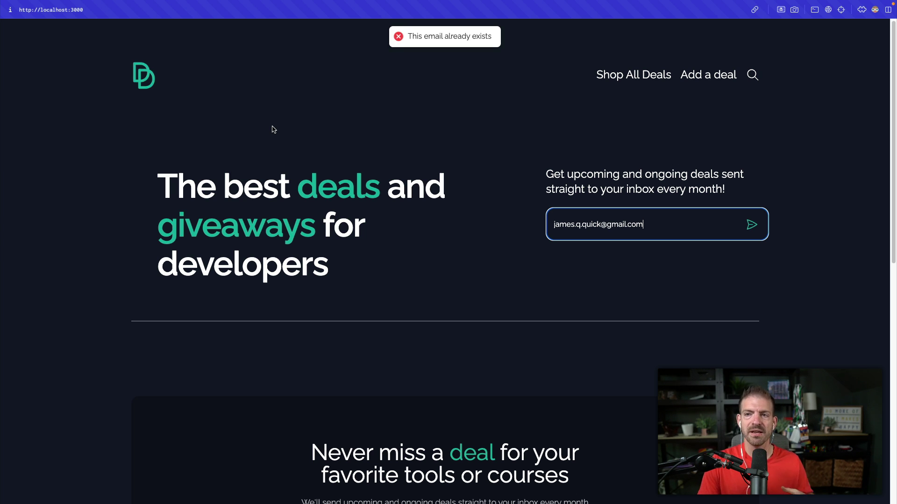
left_click(133, 141)
key("super+t")
type("web vita")
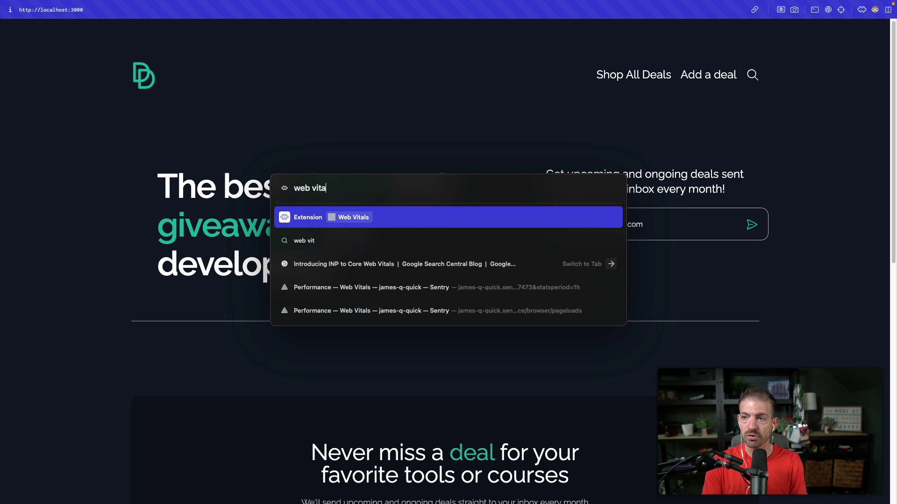
key("Return")
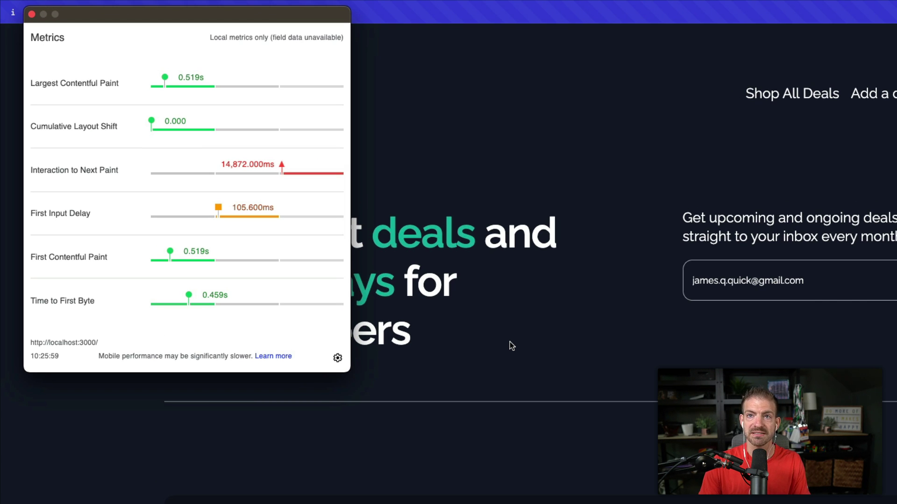
mouse_move(289, 180)
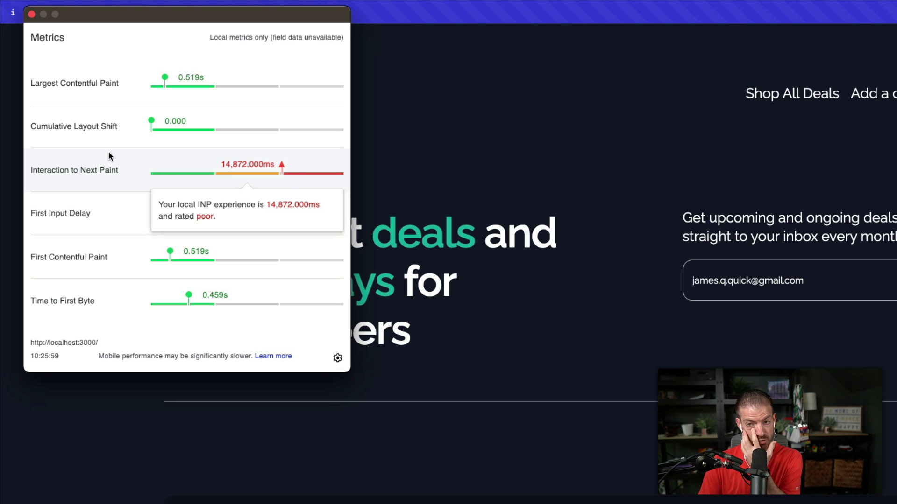
left_click(32, 14)
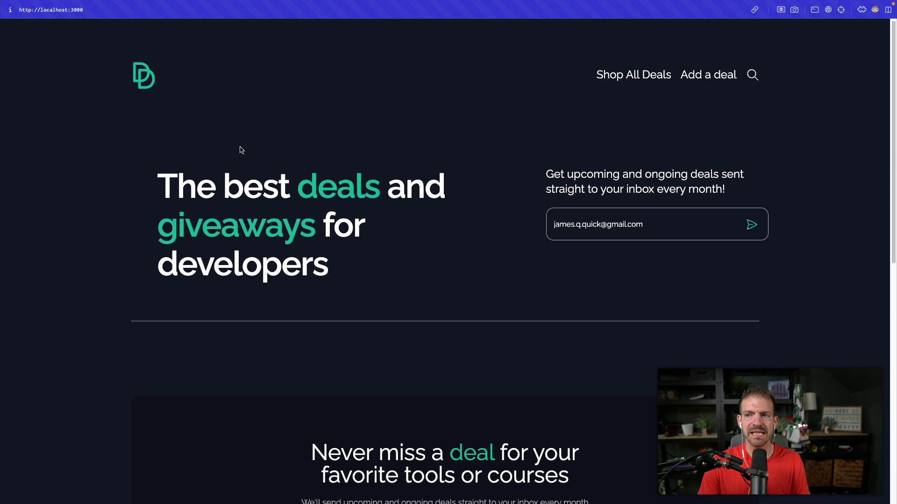
Step: Comment out lines 15–20 (logs and 10-billion sum loop) and highlight the awaited subscribe call
key("ctrl+Left")
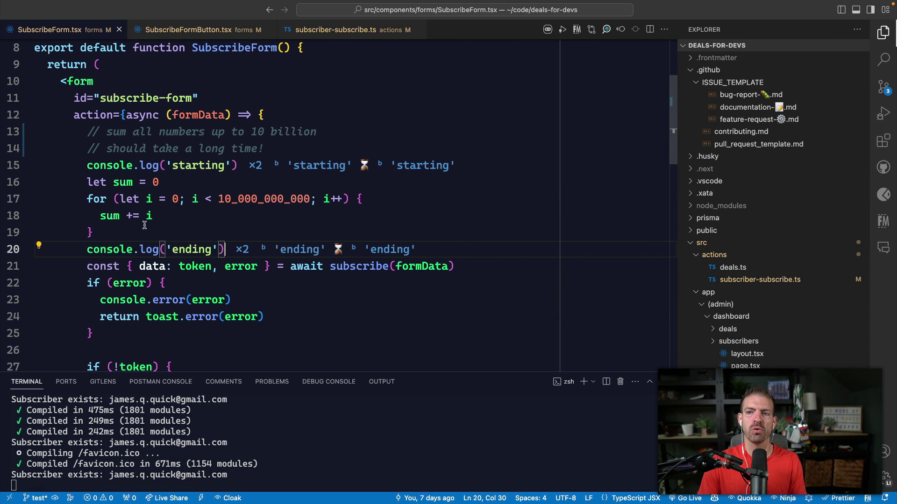
left_click_drag(226, 249, 74, 170)
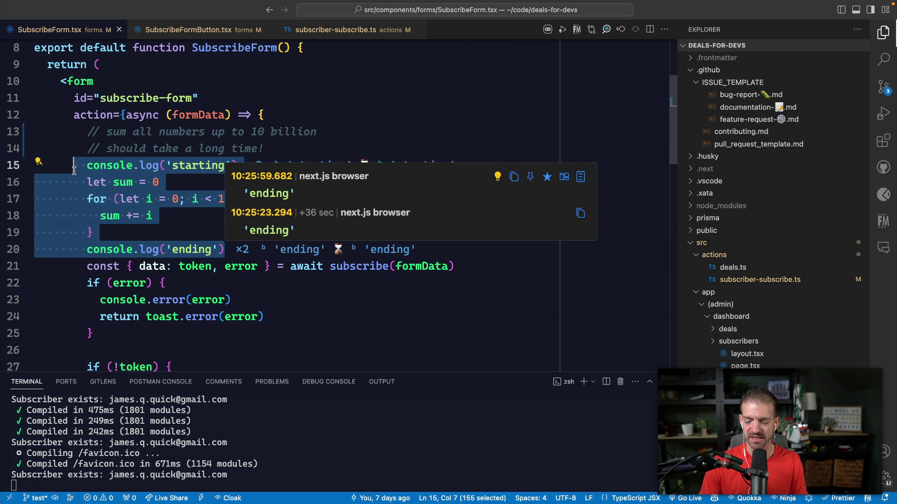
key("super+slash")
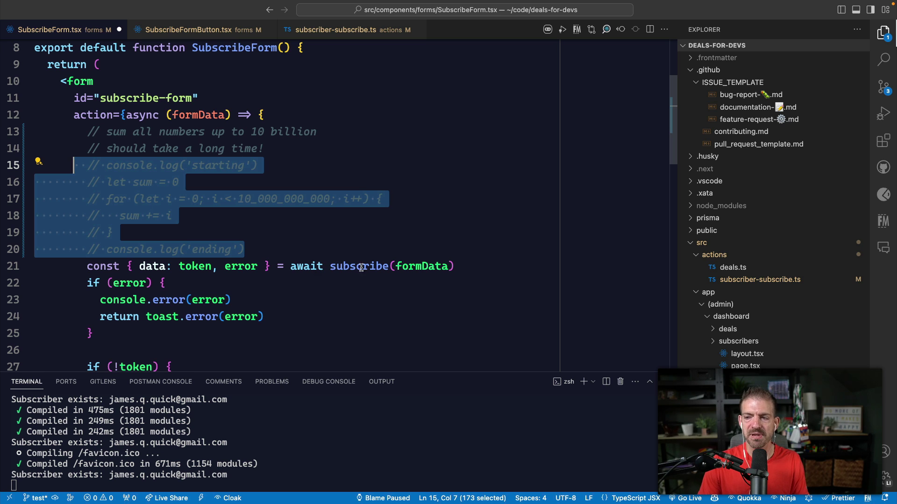
left_click_drag(482, 273, 48, 259)
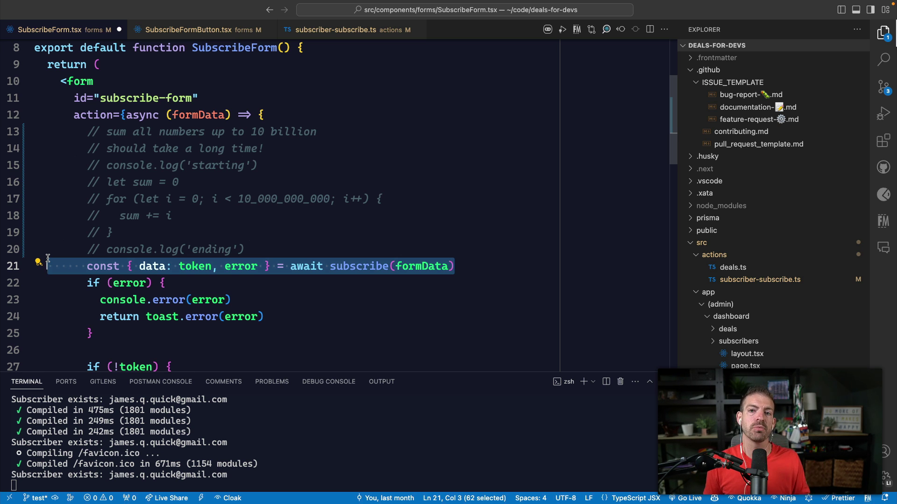
left_click(261, 249)
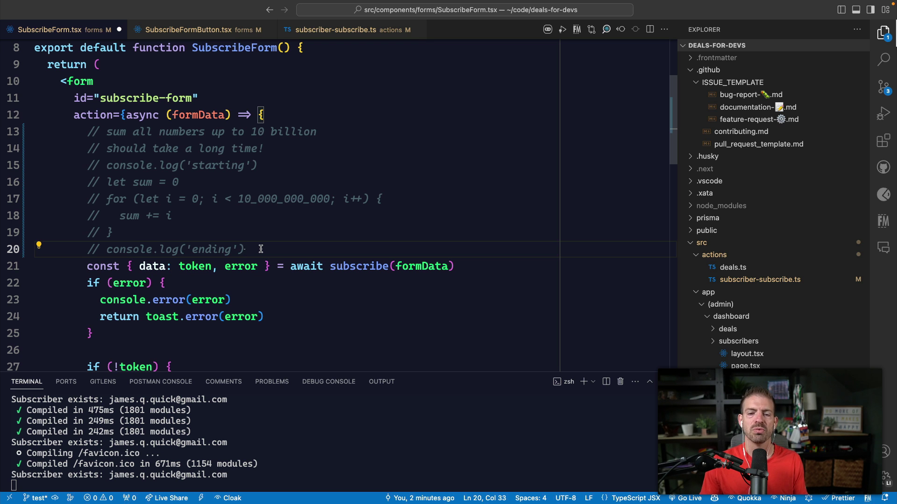
Step: Switch to the Interaction to Next Paint article and highlight its visual feedback passage
key("super+Tab")
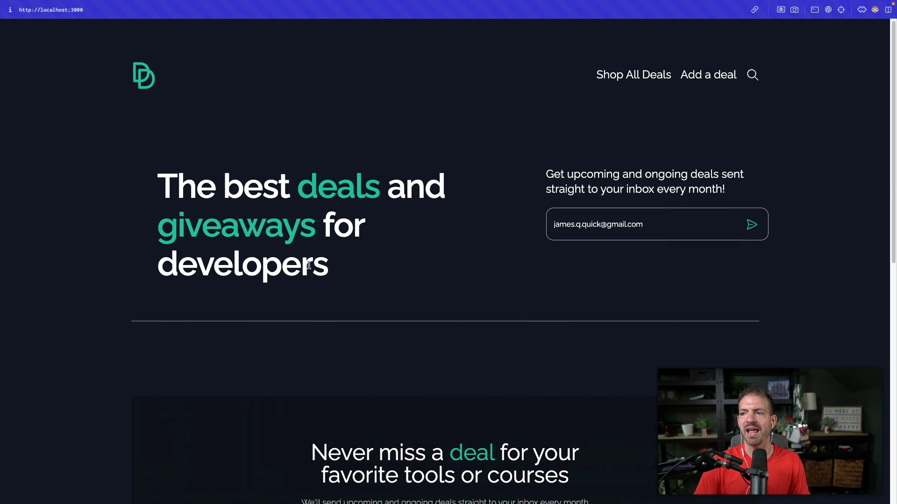
key("ctrl+Tab")
key("ctrl+Tab")
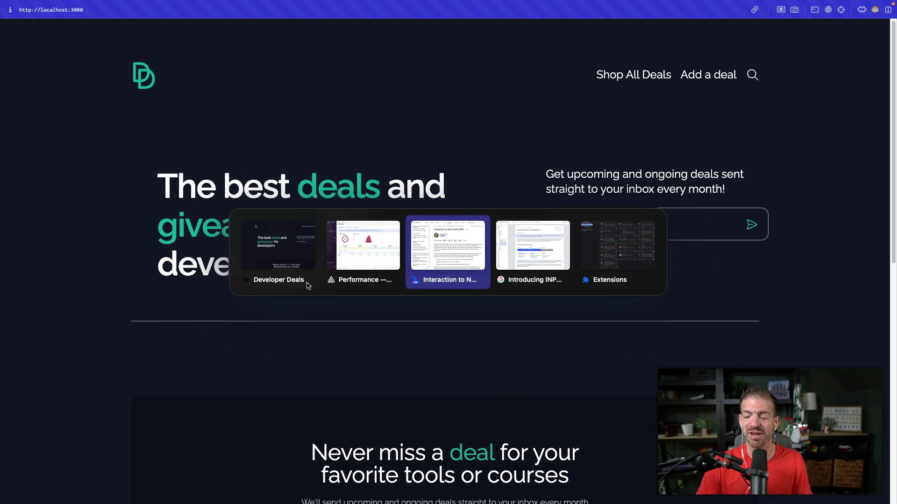
scroll(449, 347, "down", 5)
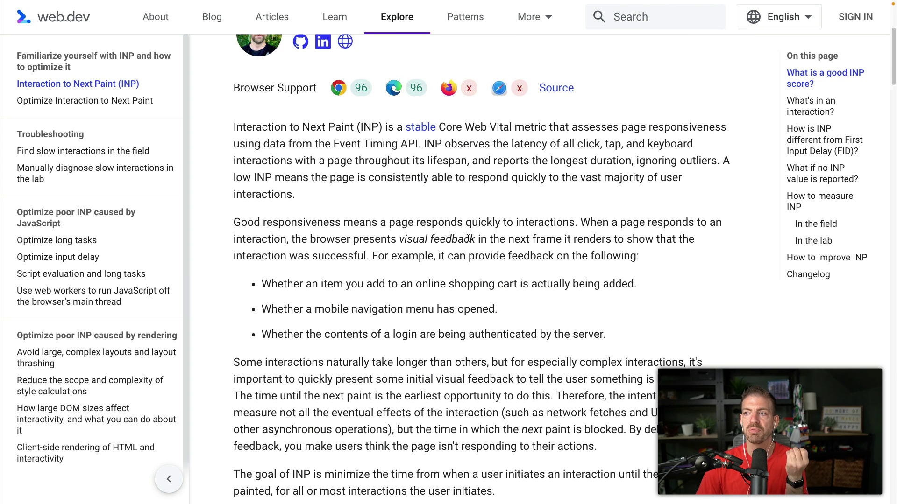
left_click_drag(476, 239, 392, 244)
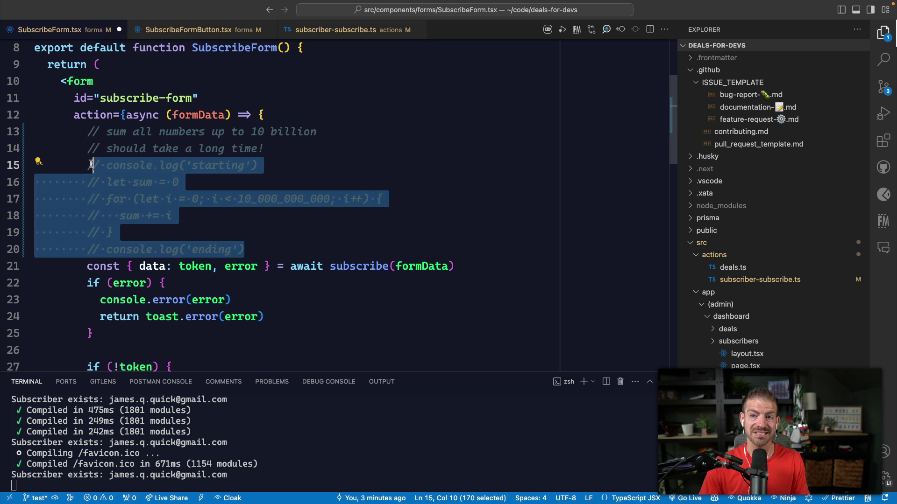
Step: Uncomment the sum loop on lines 15–20, then comment it out again
key("super+slash")
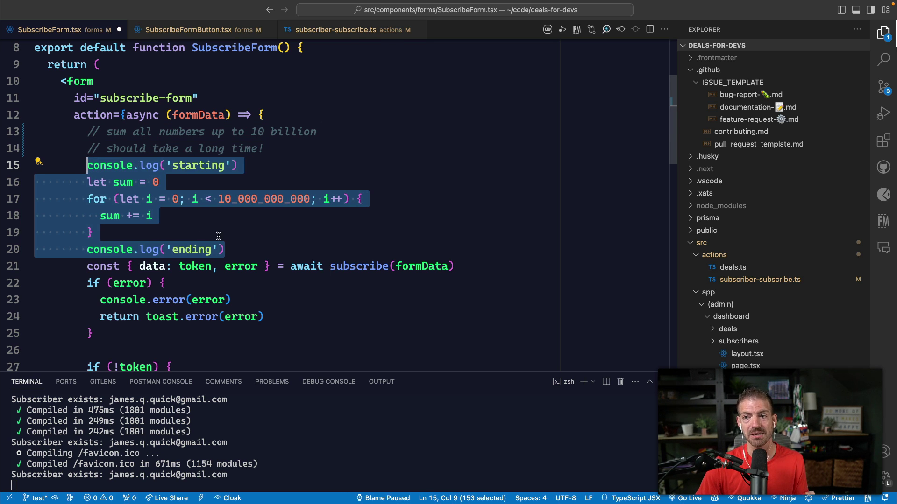
key("super+slash")
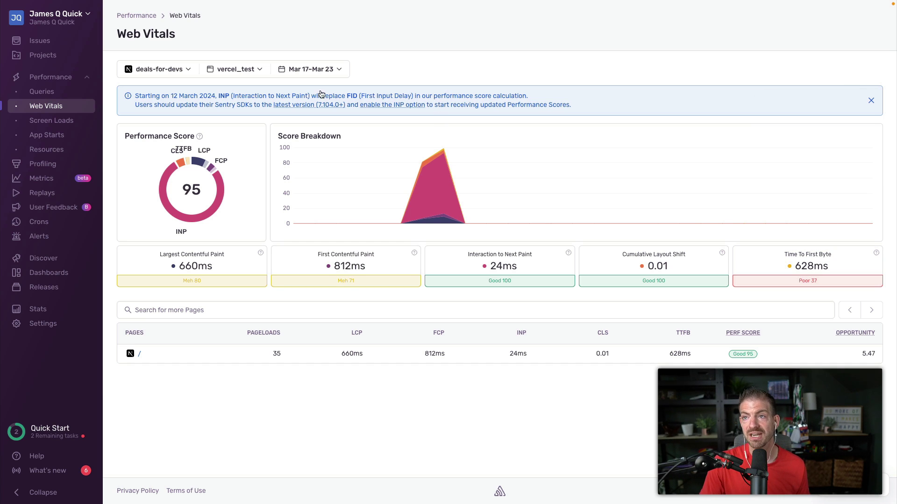
Step: Open the vercel_test environment selector to list the available environments
left_click(223, 72)
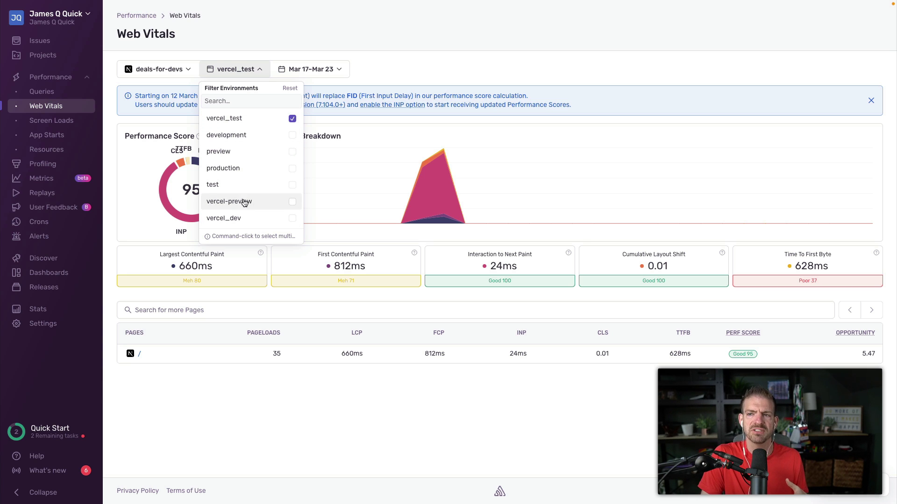
Step: Close the Filter Environments dropdown, keeping the dashboard on vercel_test
left_click(445, 74)
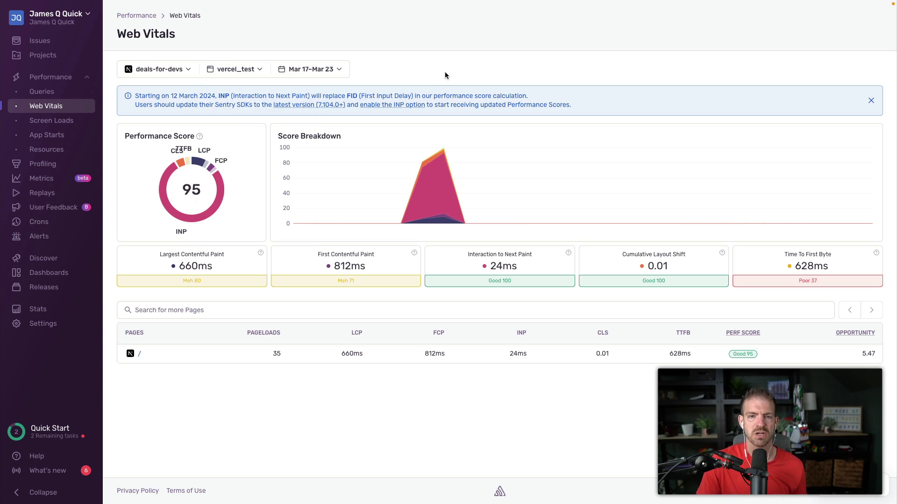